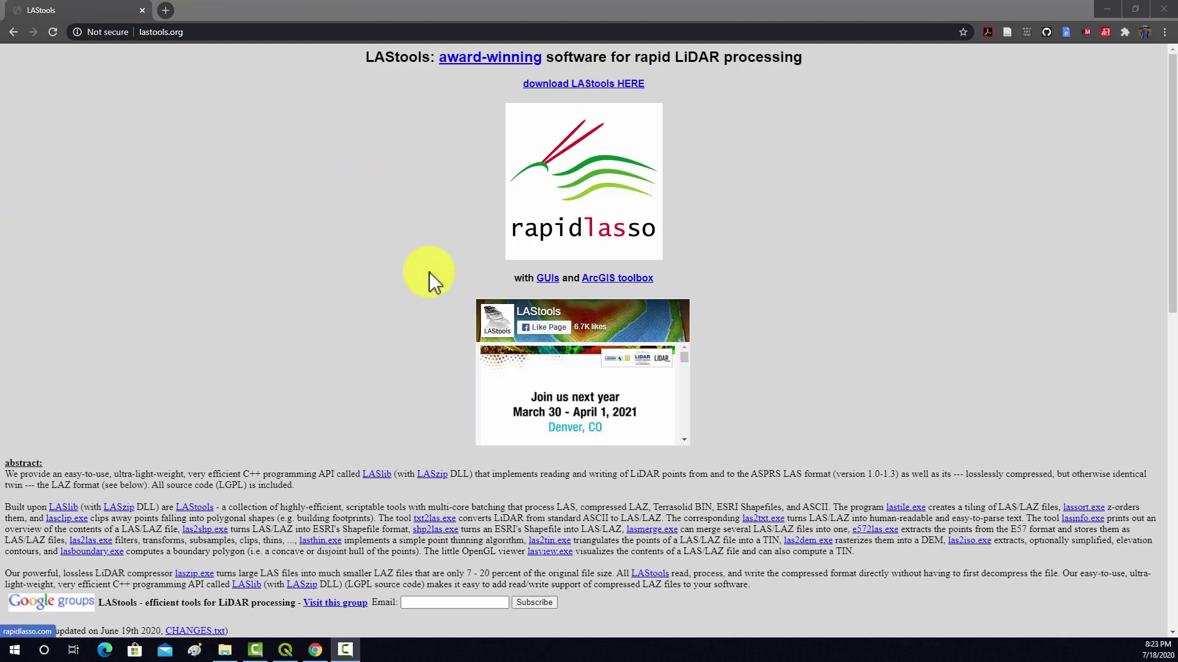
left_click(224, 650)
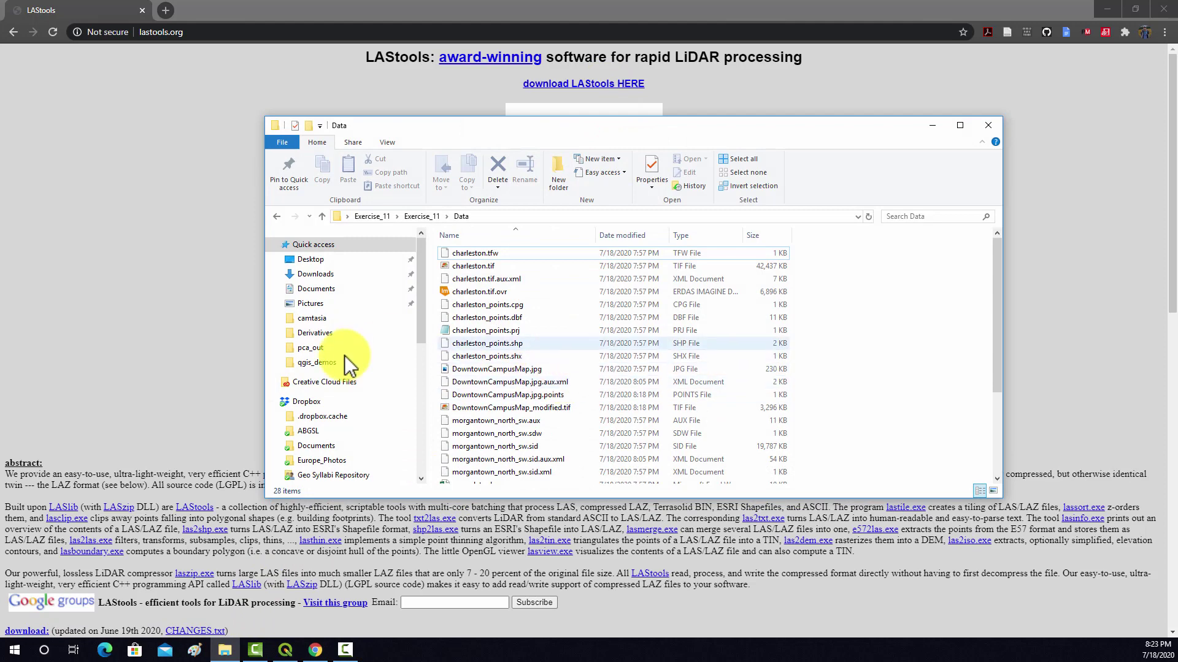
scroll(294, 368, "down", 6)
left_click(314, 379)
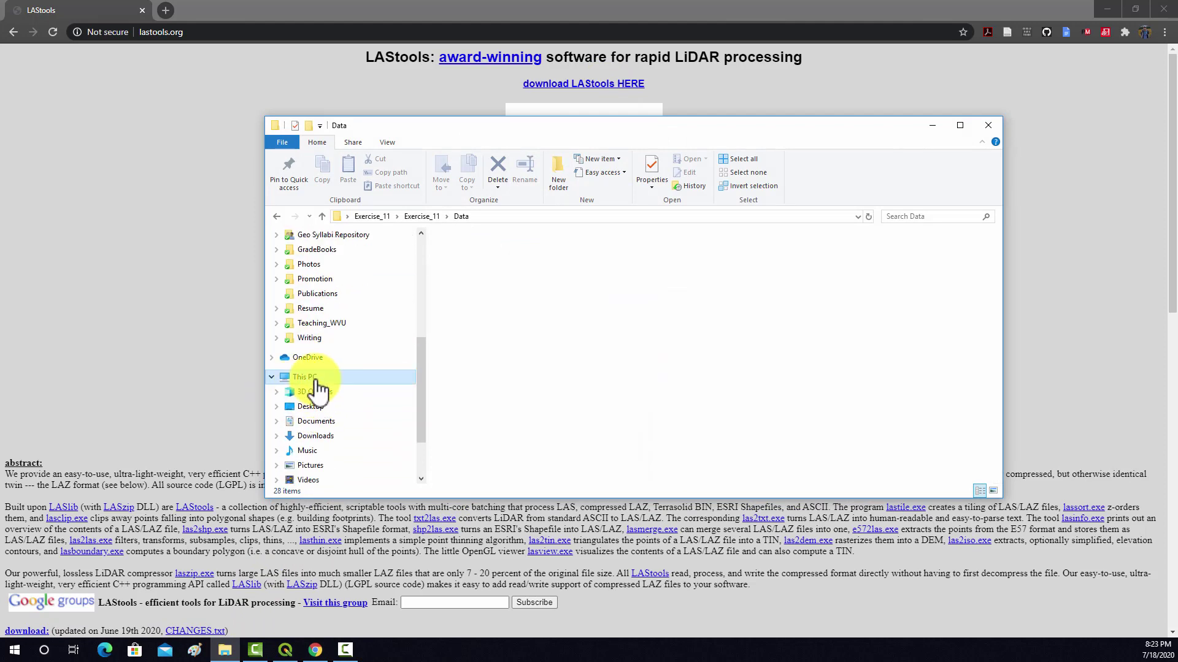
double_click(555, 397)
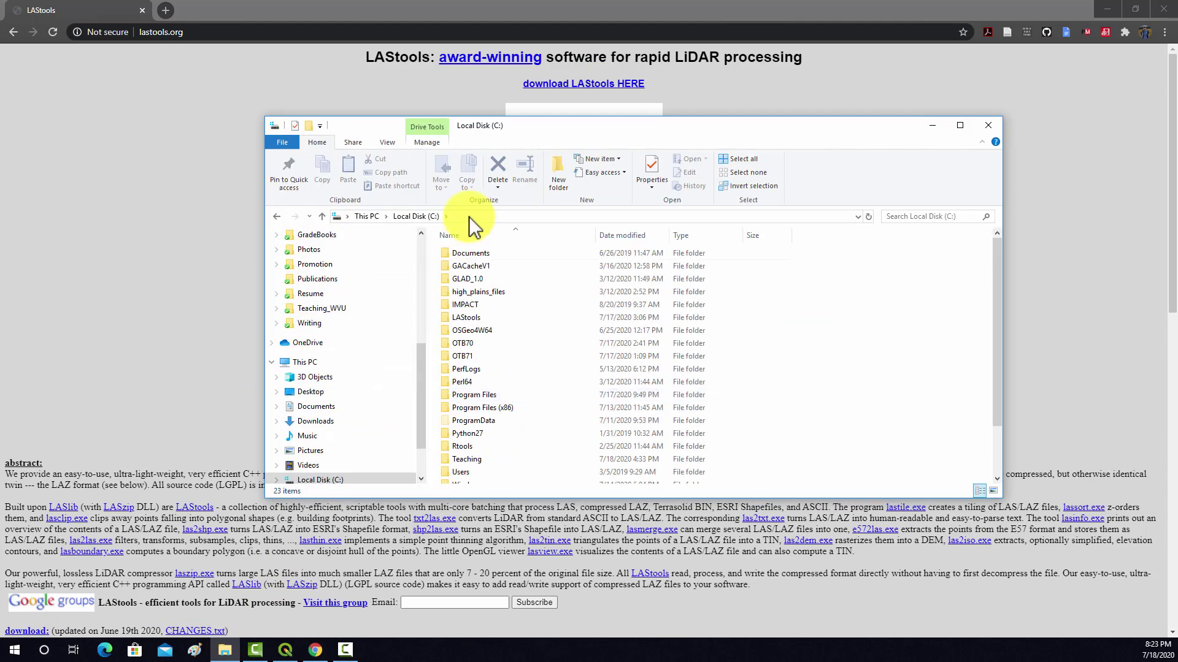
scroll(503, 315, "down", 1)
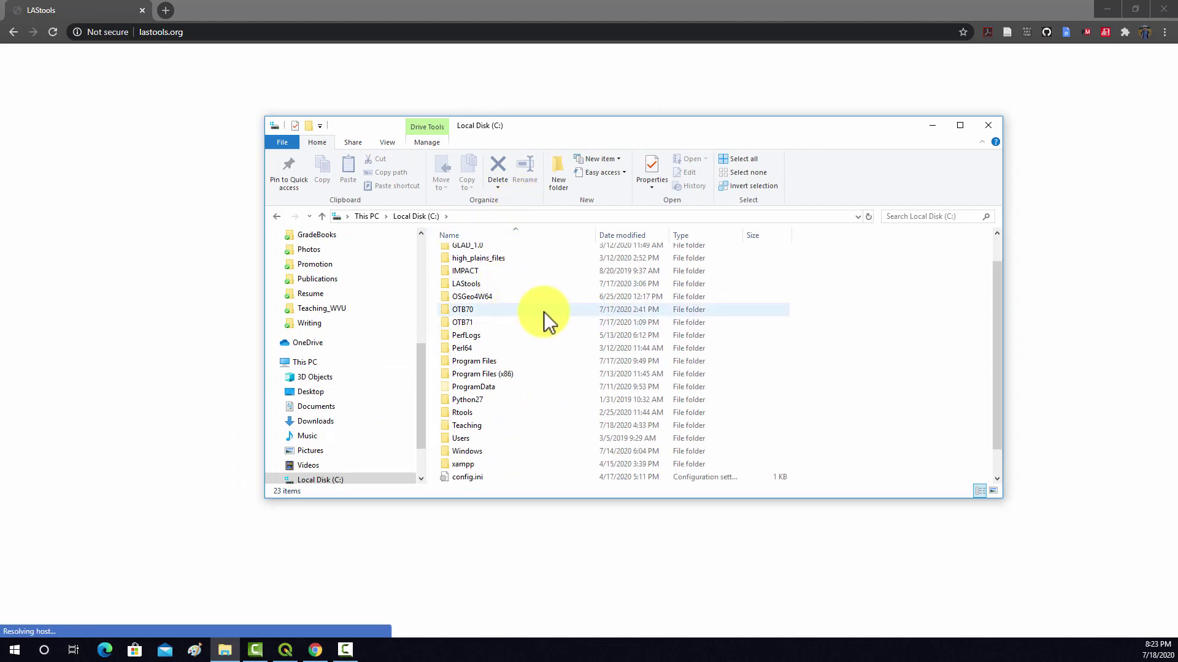
scroll(543, 311, "up", 1)
double_click(461, 319)
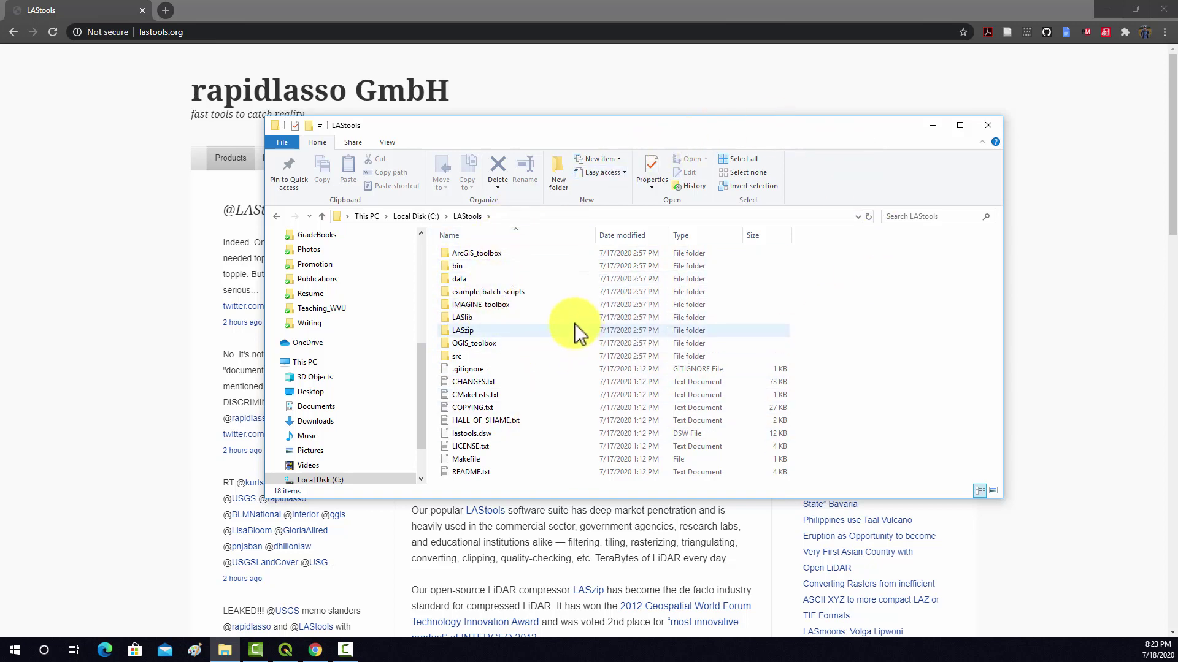
left_click(989, 127)
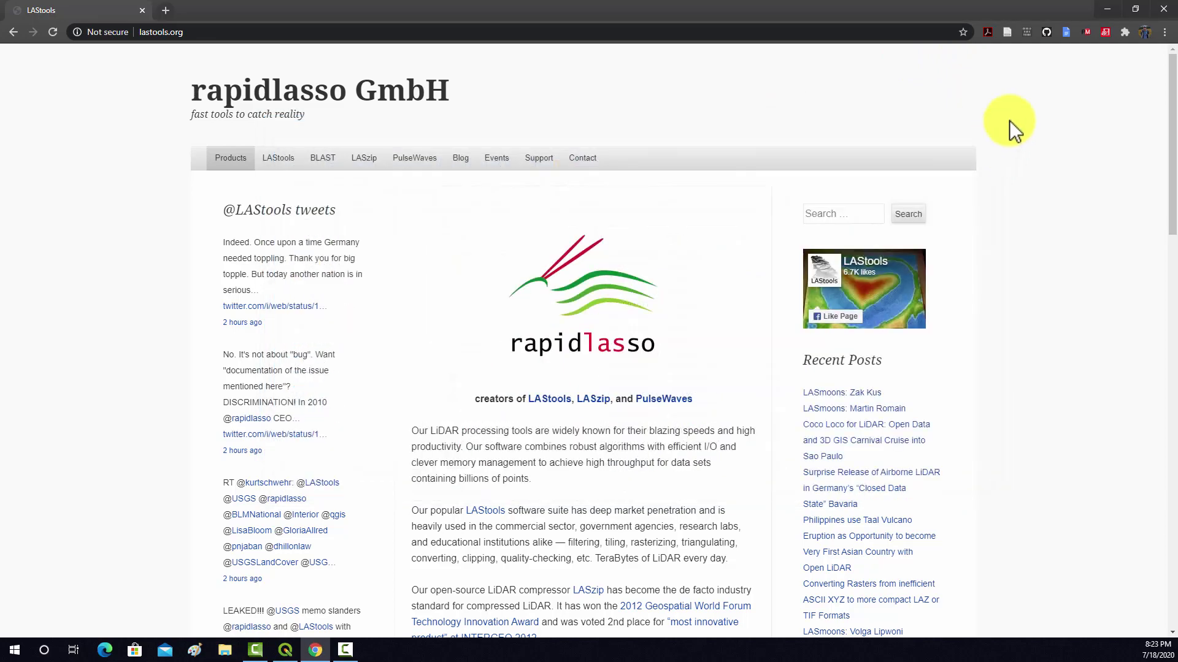
Step: Back in QGIS, confirm the LAStools provider folder is C:\LAStools in Processing options and apply
left_click(1107, 8)
left_click_drag(421, 307, 514, 466)
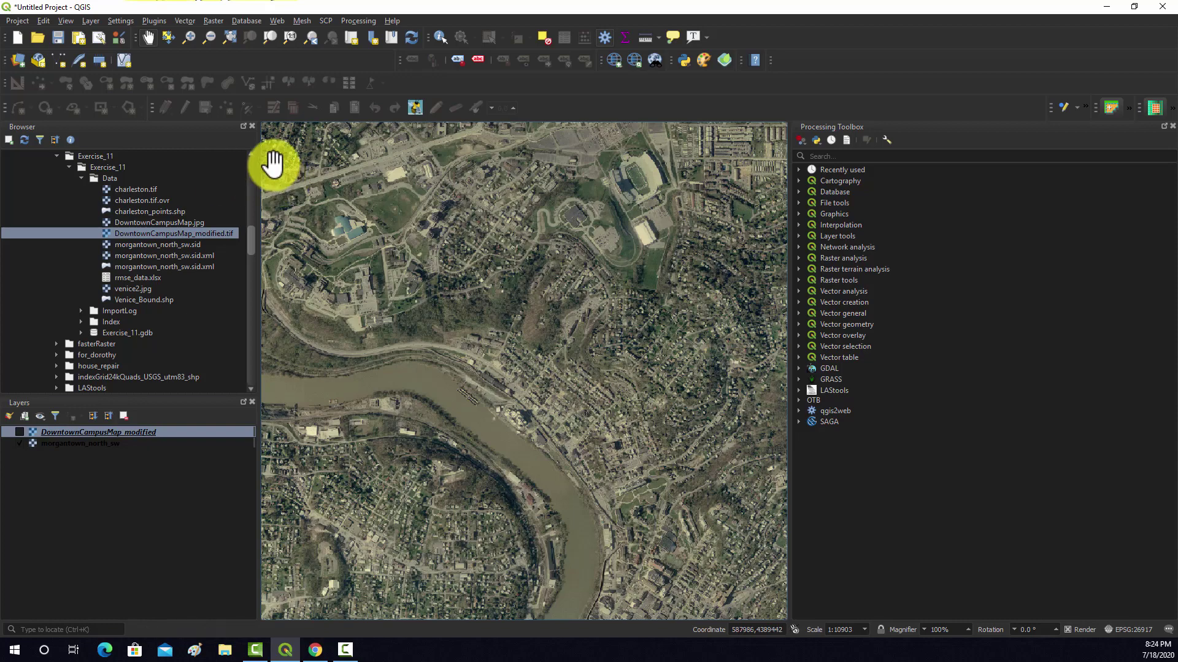
left_click(120, 21)
left_click(140, 91)
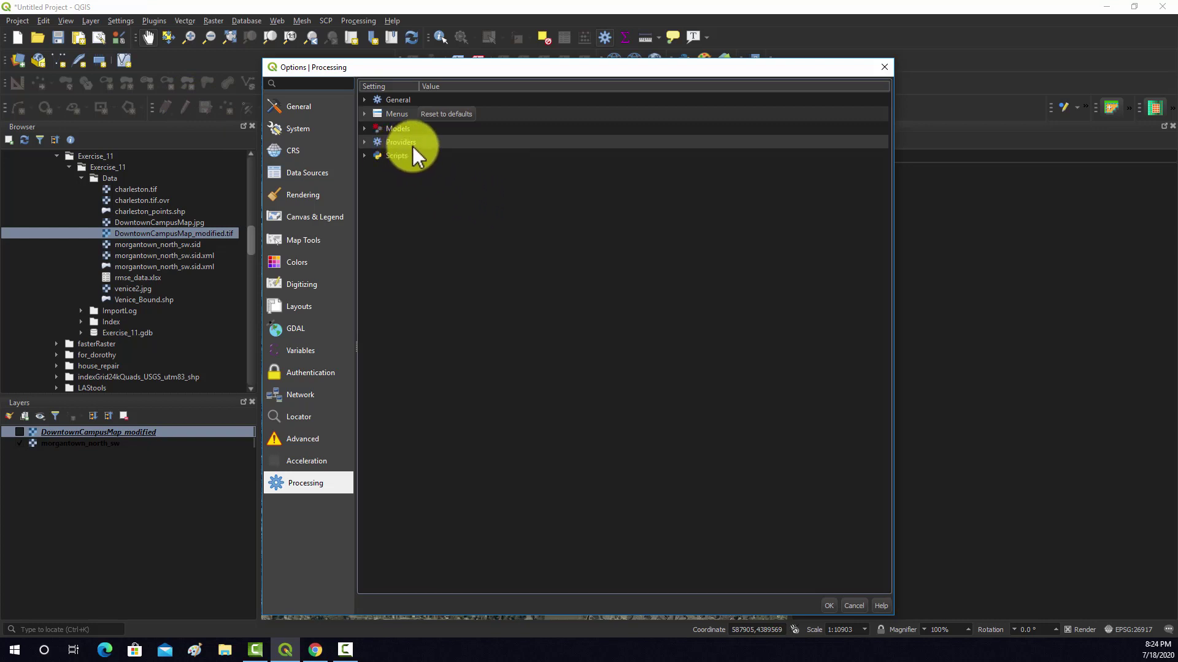
left_click(364, 141)
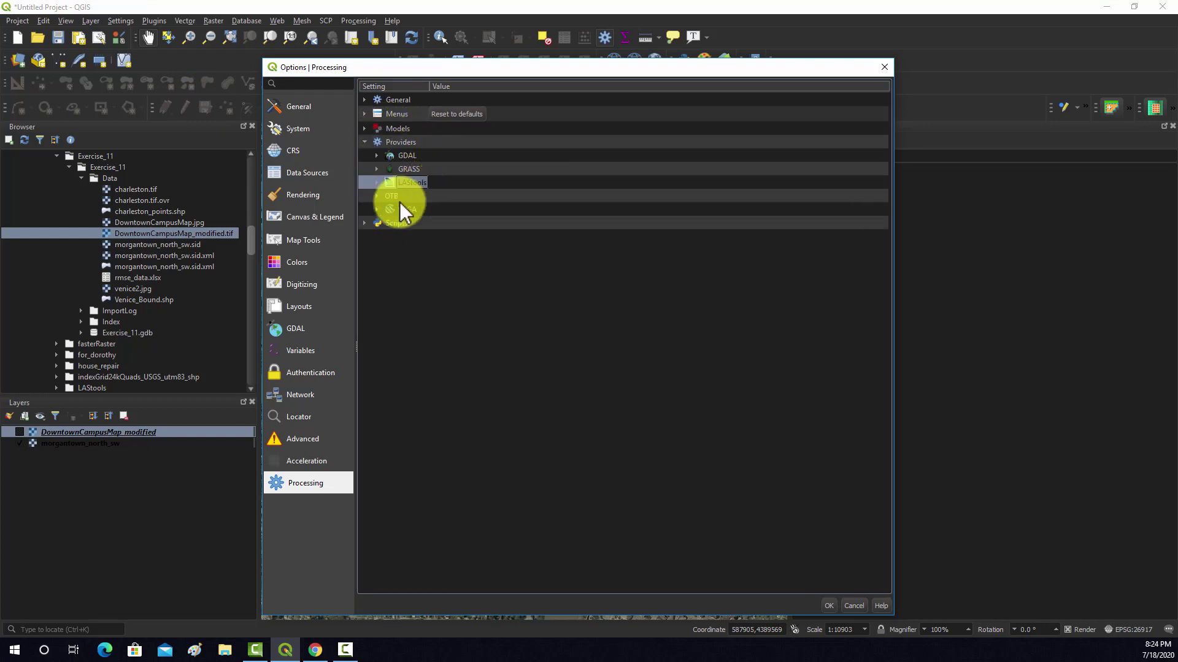
left_click(373, 181)
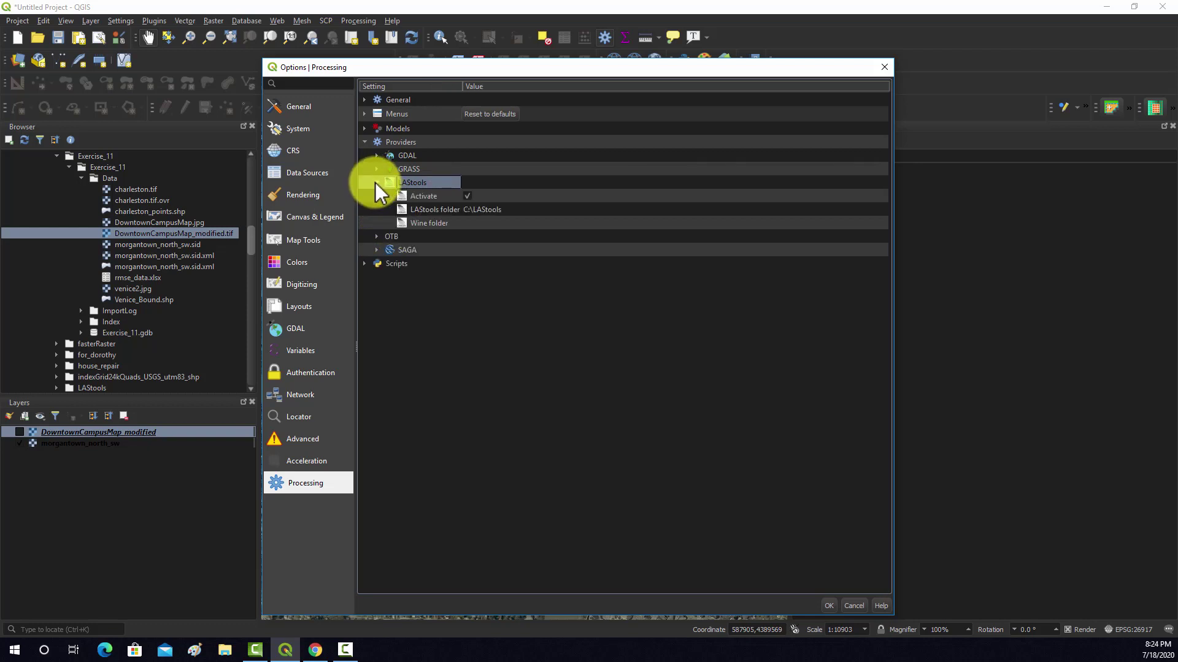
double_click(511, 210)
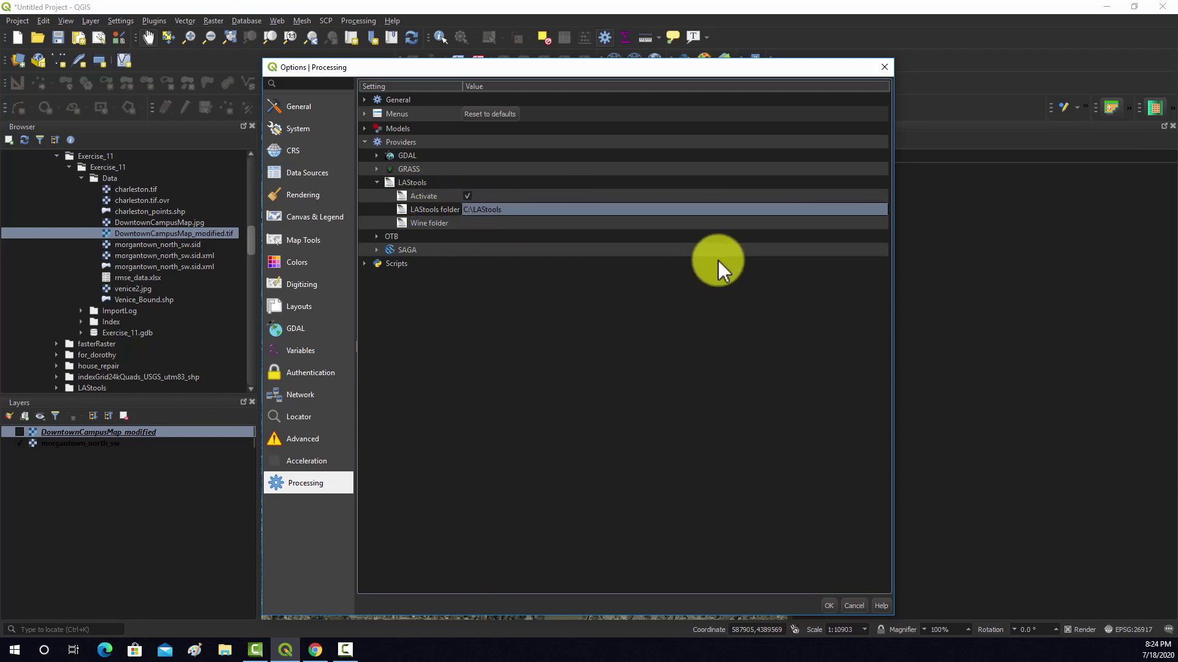
left_click(854, 606)
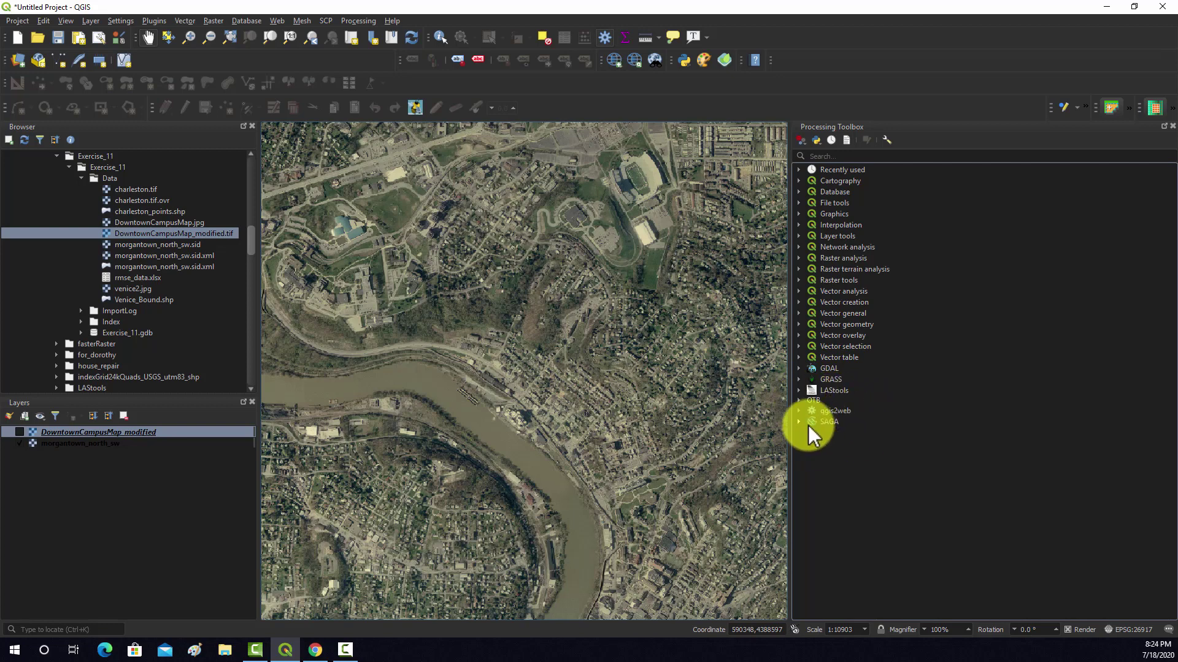
Step: Expand LAStools and its 'file - conversion' group, then open the laszip tool
left_click(800, 390)
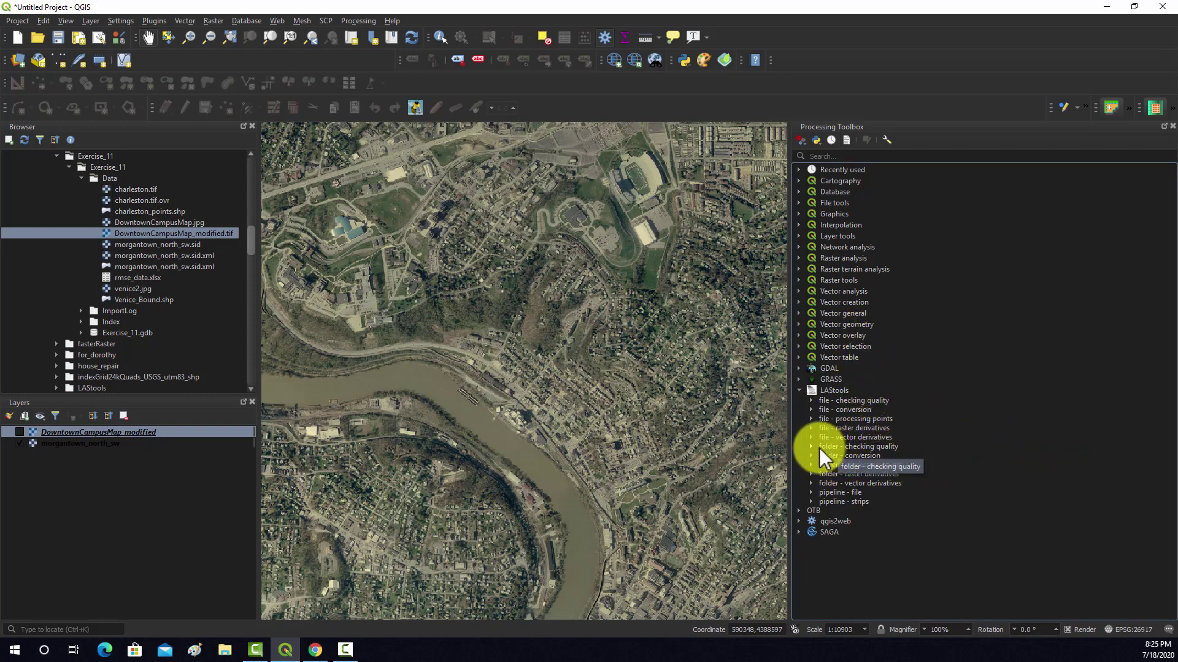
left_click(811, 410)
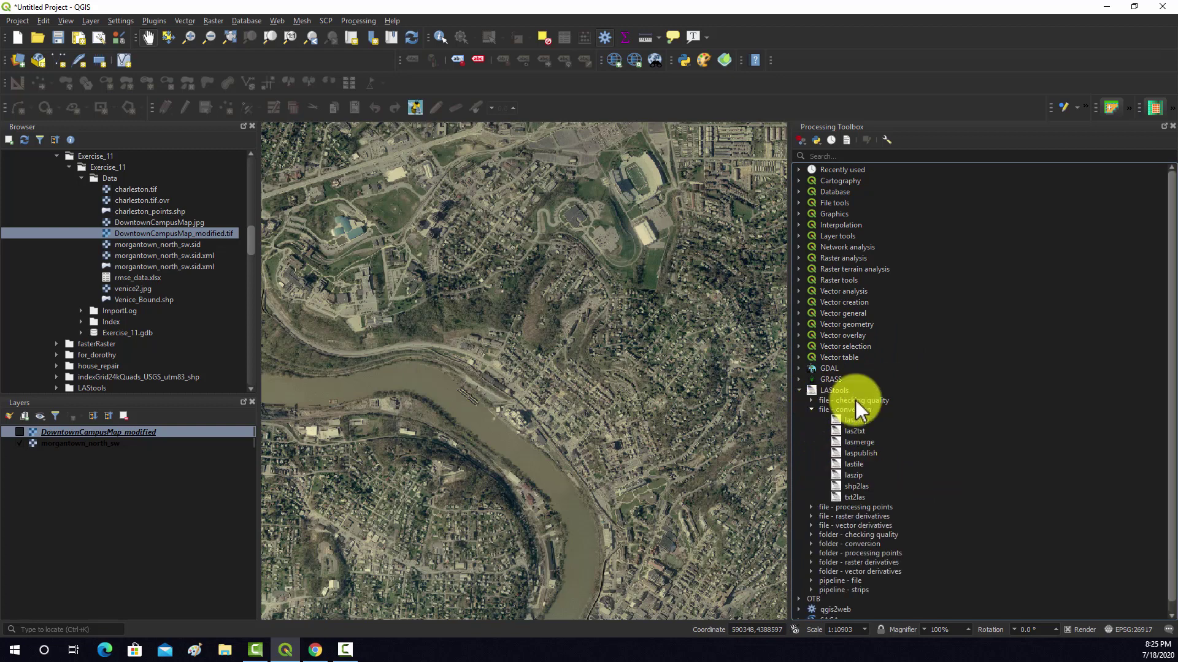
scroll(915, 396, "down", 1)
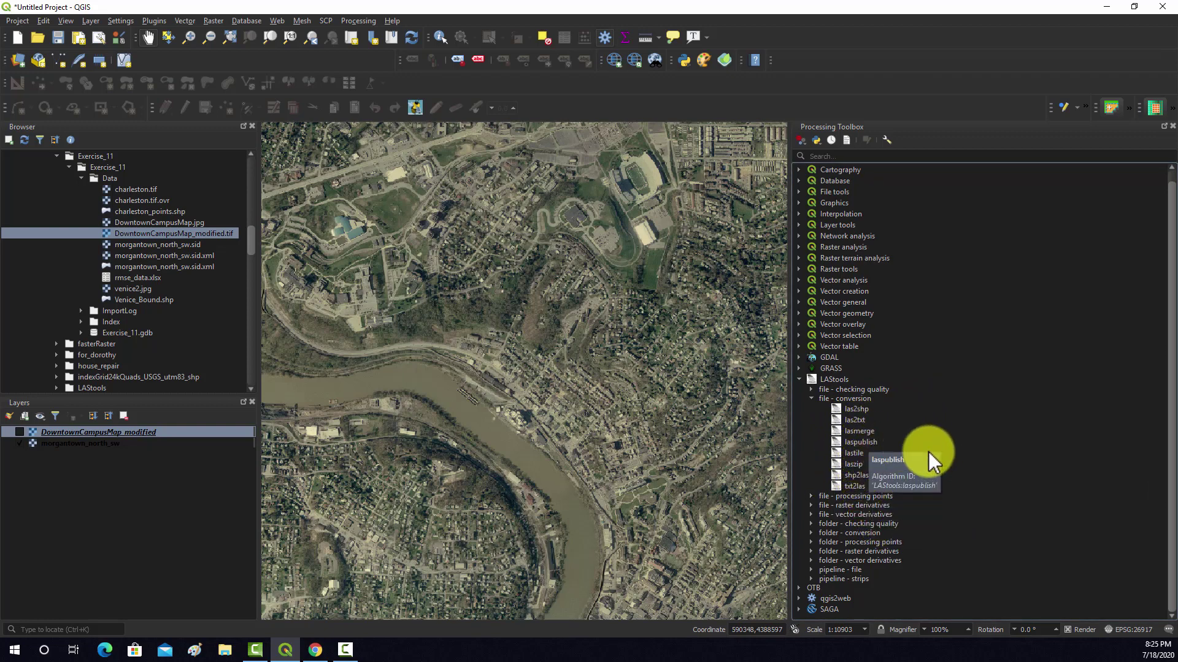
double_click(852, 466)
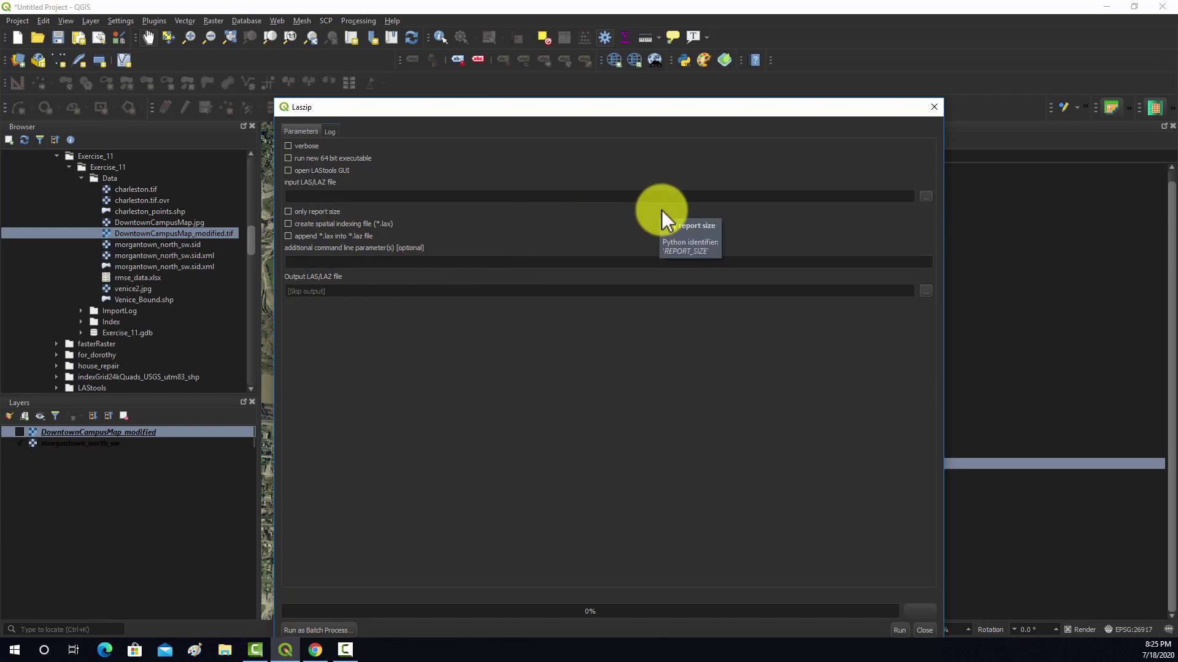
Step: Close laszip, select shp2las, collapse 'file - conversion' and expand 'file - processing points'
left_click(935, 106)
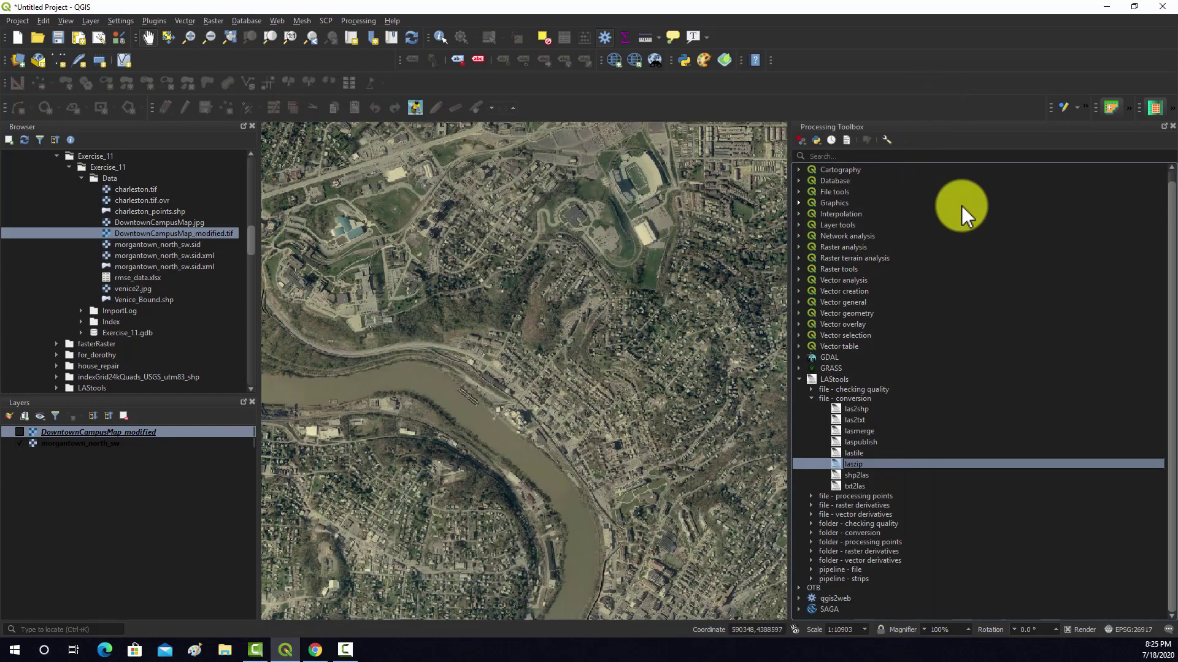
left_click(861, 476)
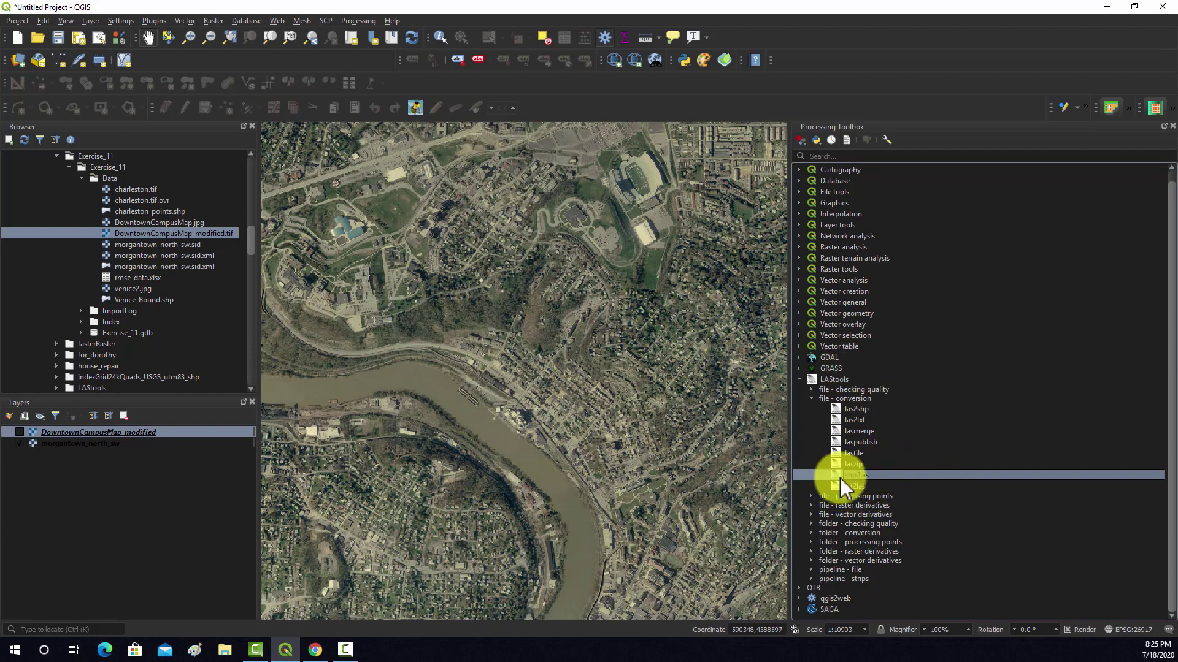
left_click(808, 399)
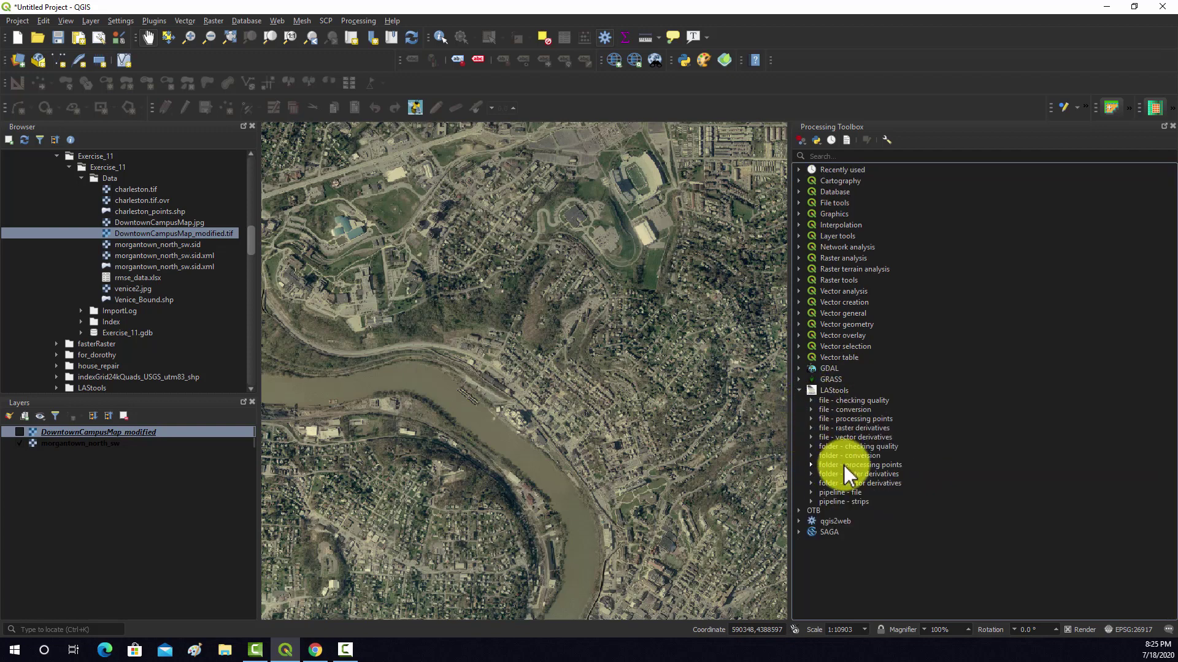
left_click(811, 419)
Step: Swap 'file - processing points' for 'file - raster derivatives' and select blast2dem, lascanopy, lasgrid
scroll(960, 432, "down", 3)
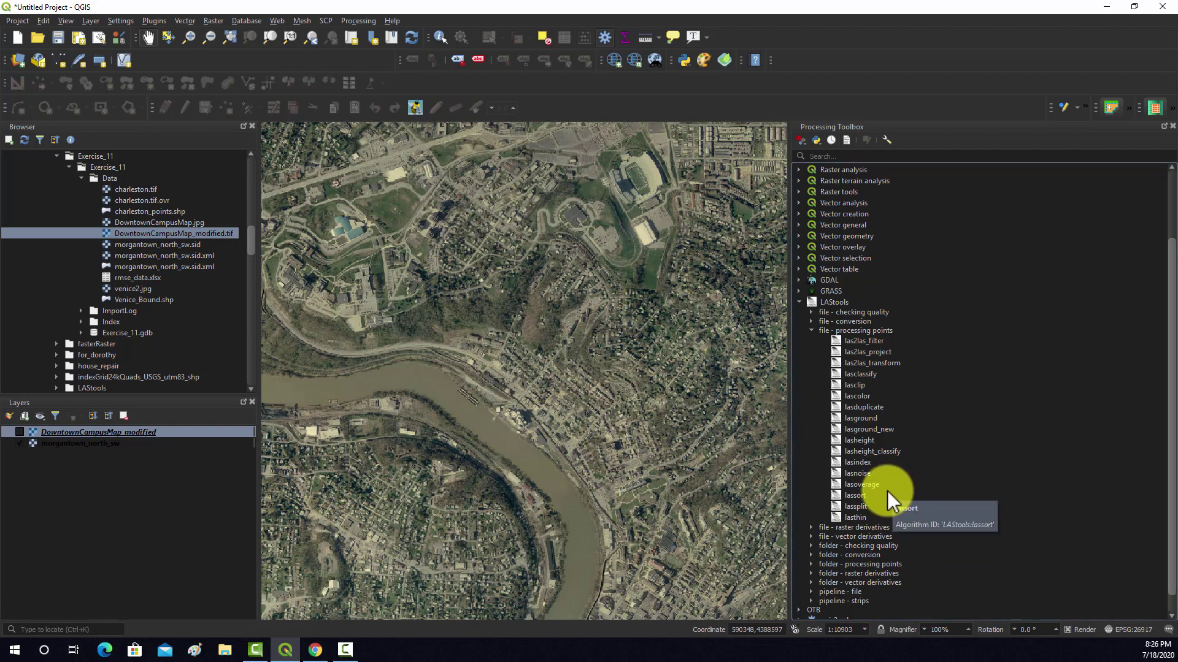
double_click(822, 332)
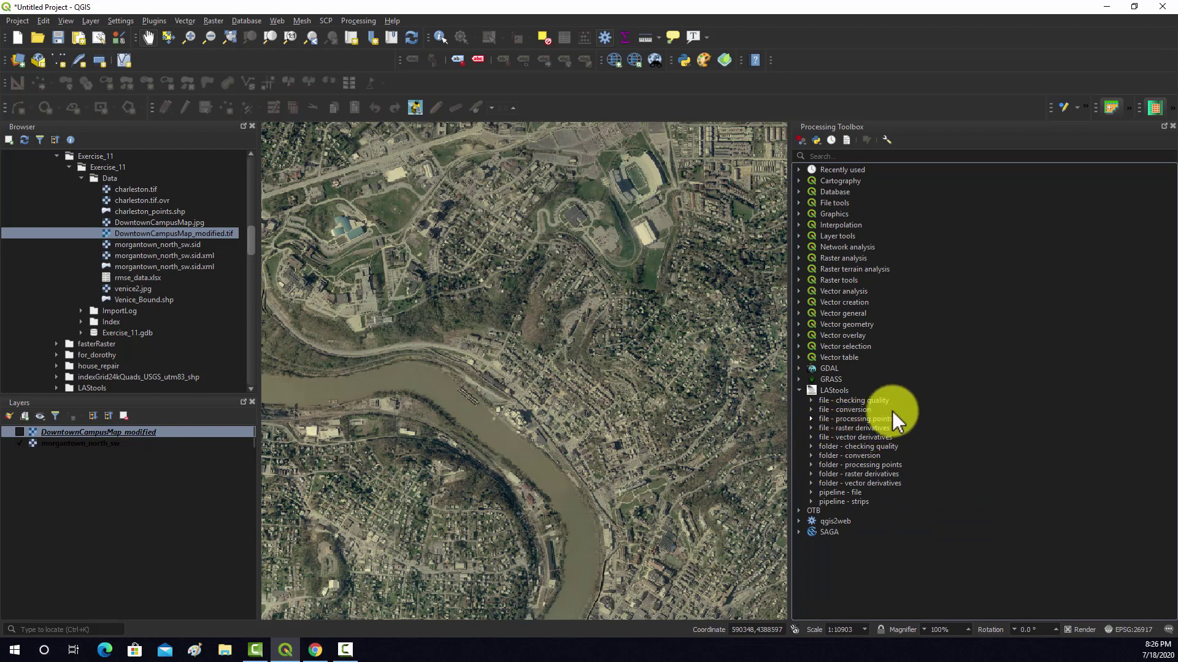
left_click(811, 428)
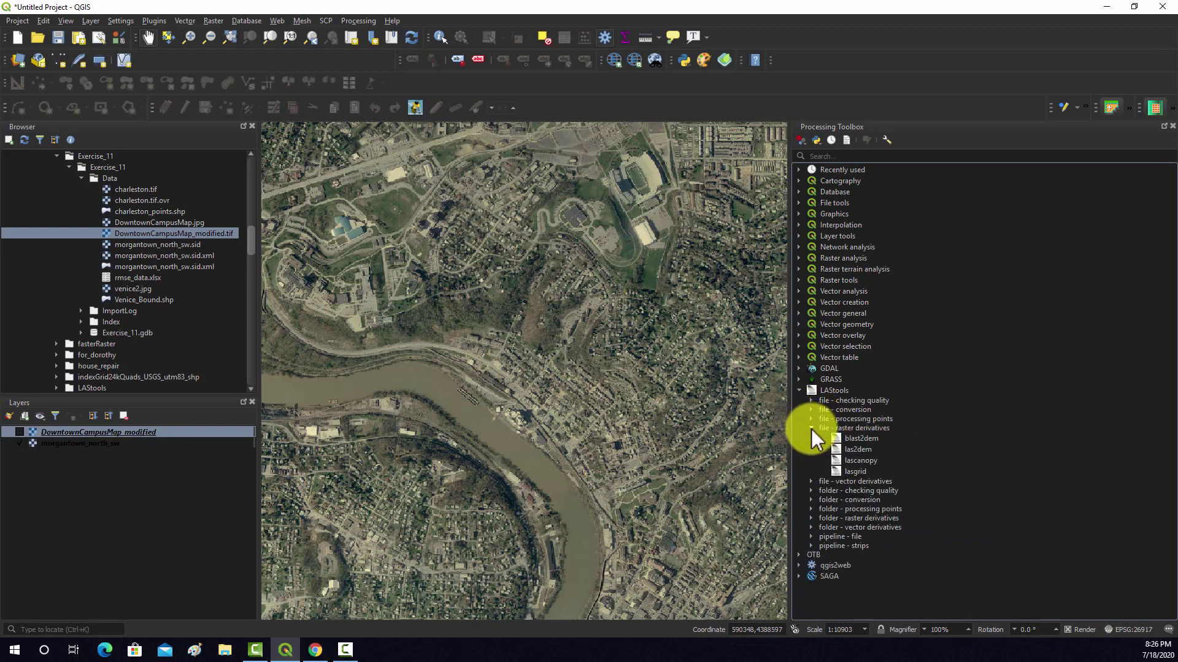
left_click(858, 438)
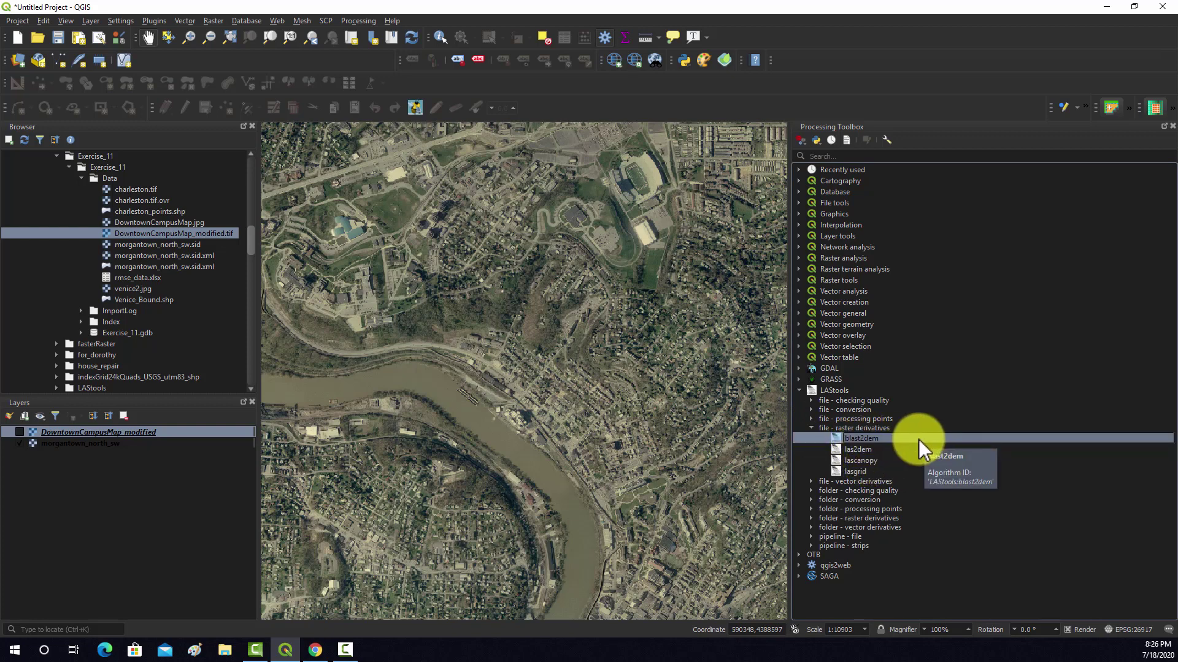
left_click(856, 460)
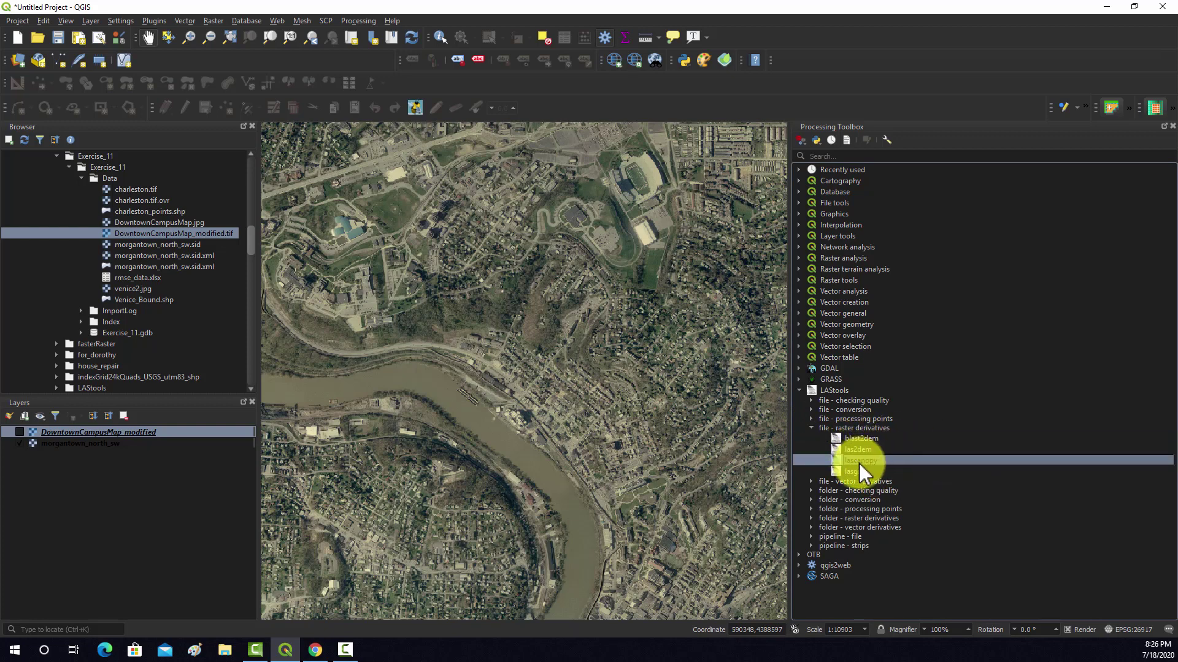
left_click(861, 472)
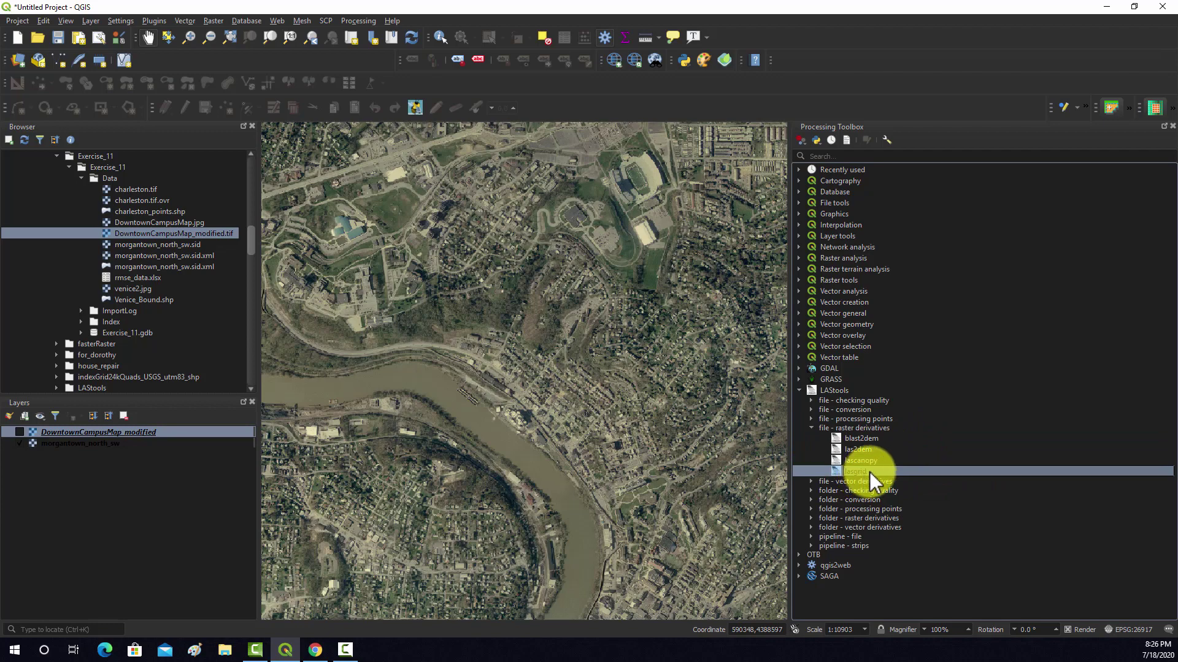
double_click(857, 473)
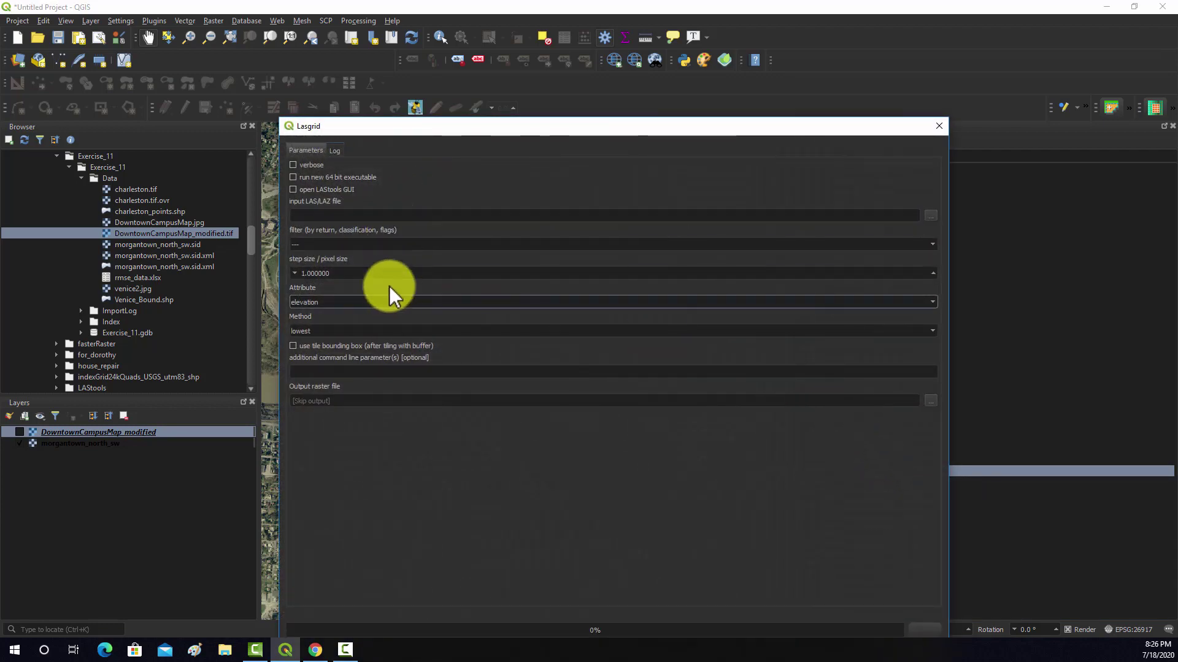
left_click(383, 244)
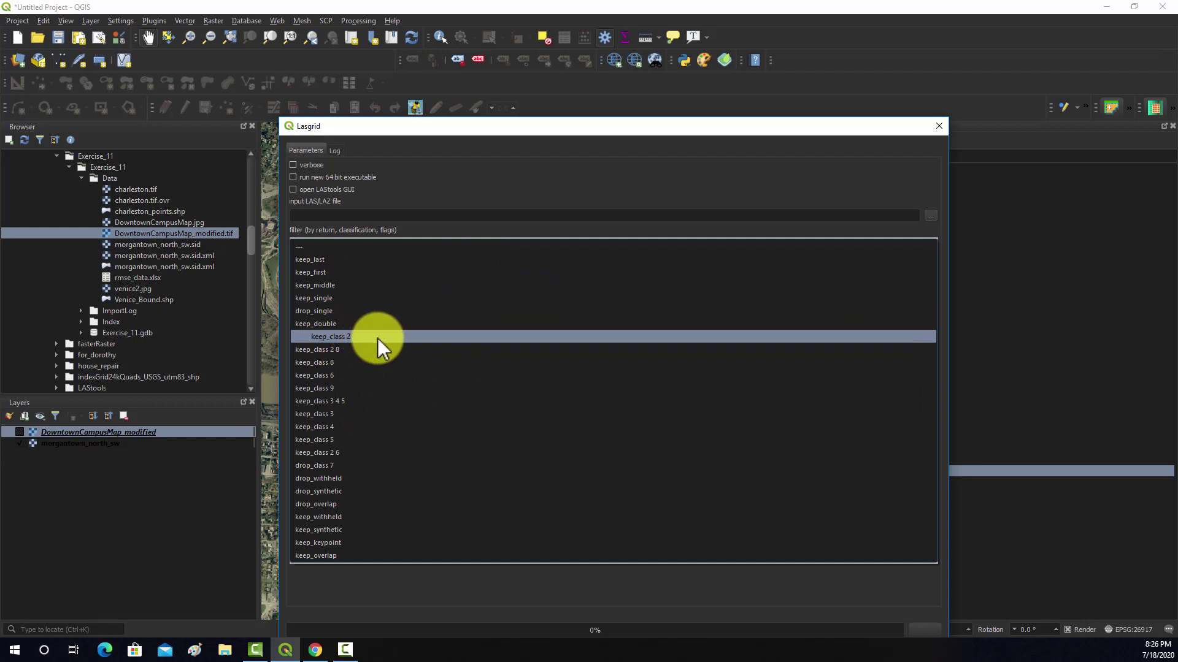
left_click(466, 246)
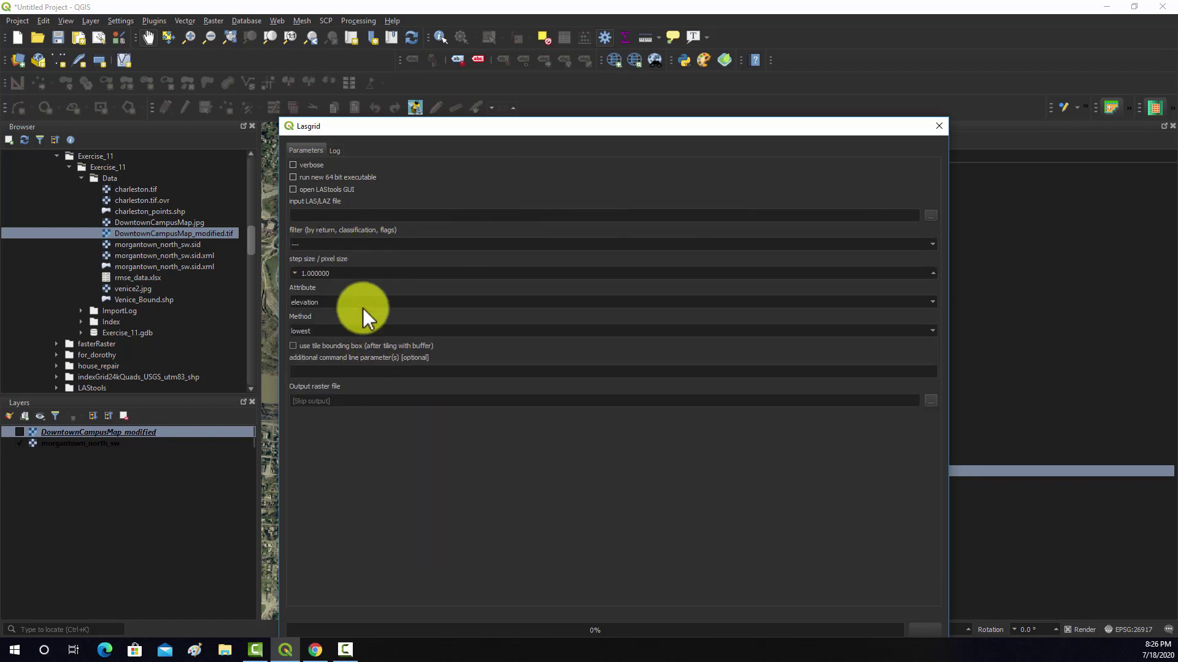
left_click(930, 301)
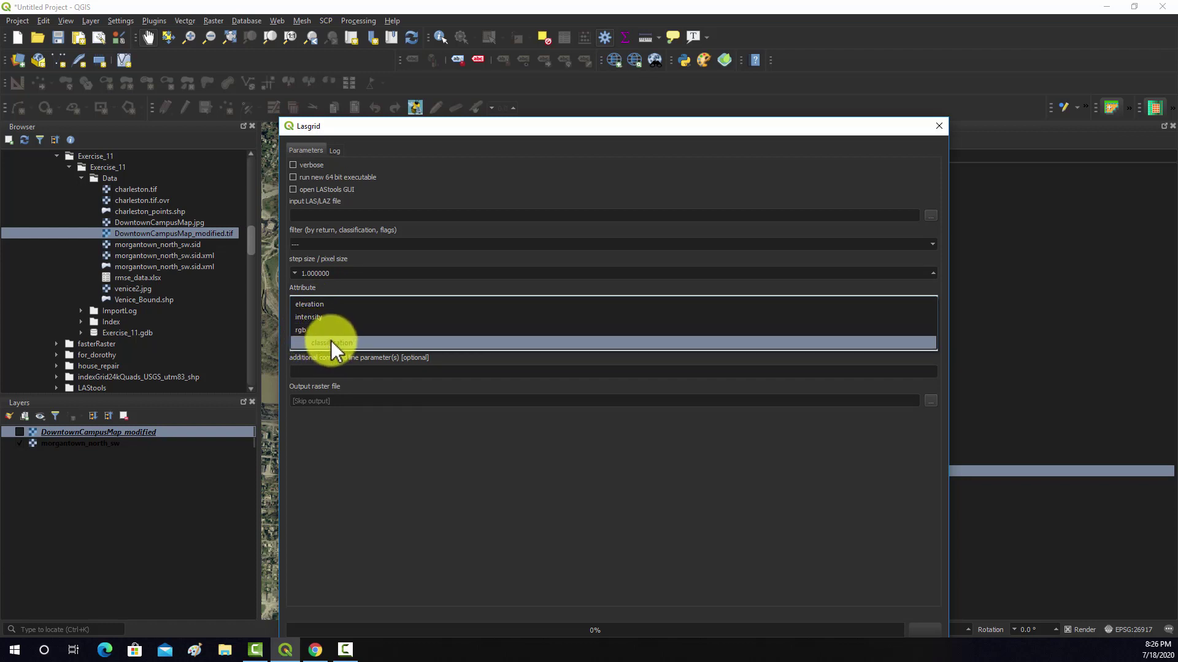
left_click(444, 425)
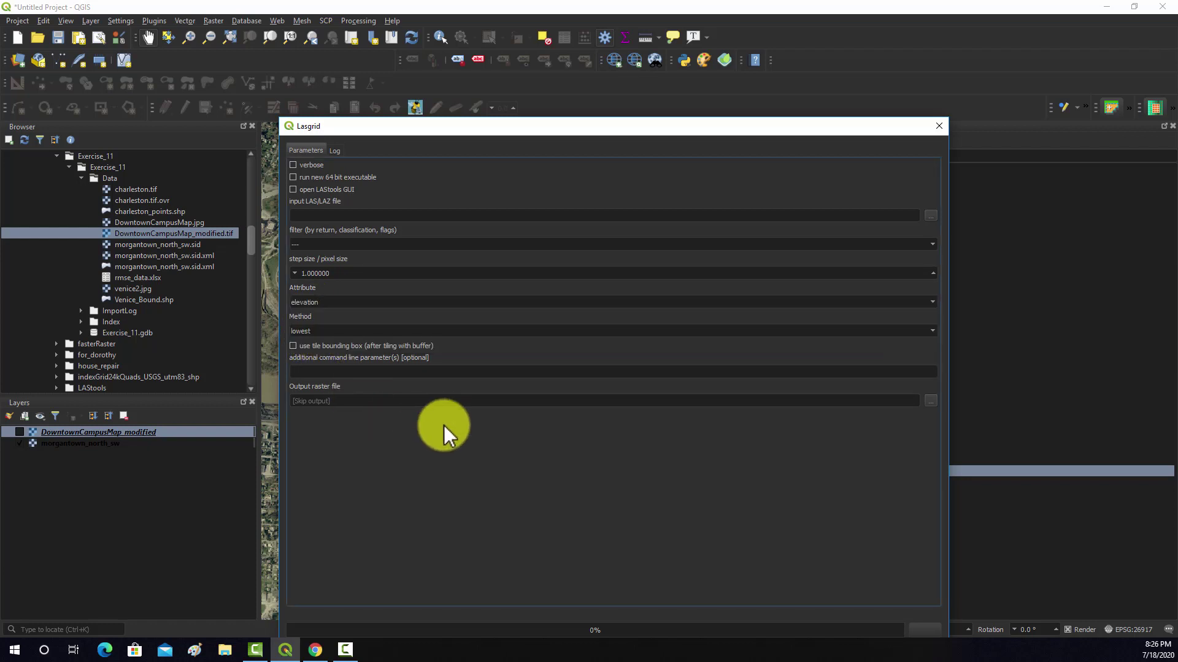
left_click(345, 331)
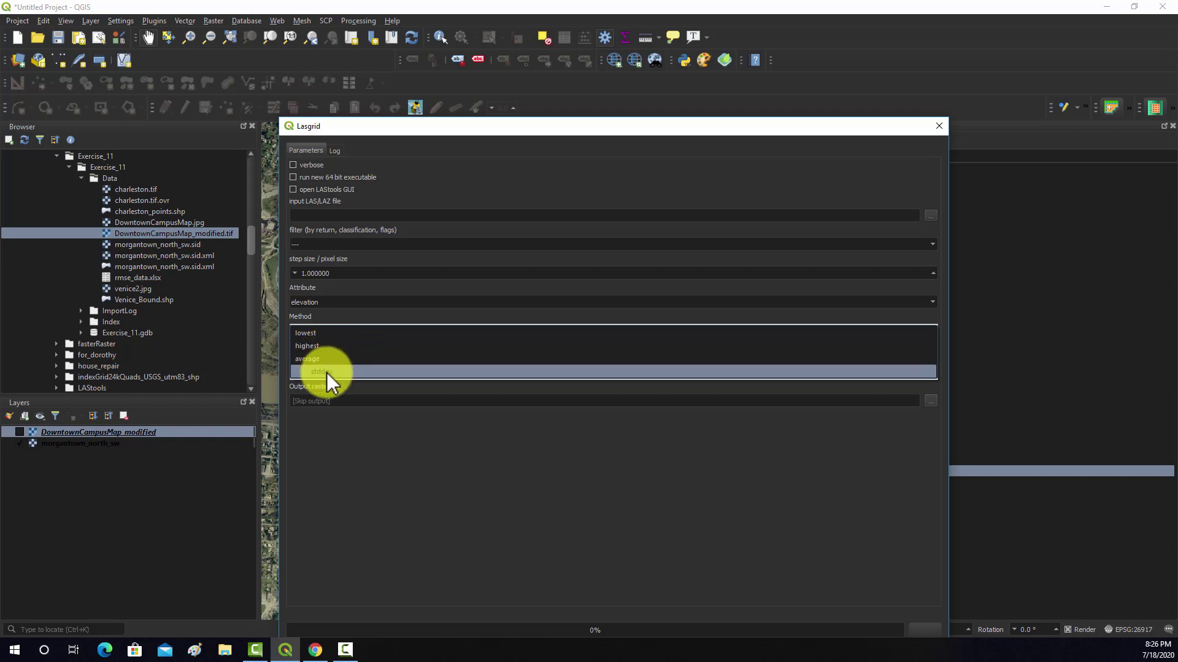
left_click(414, 443)
left_click(938, 127)
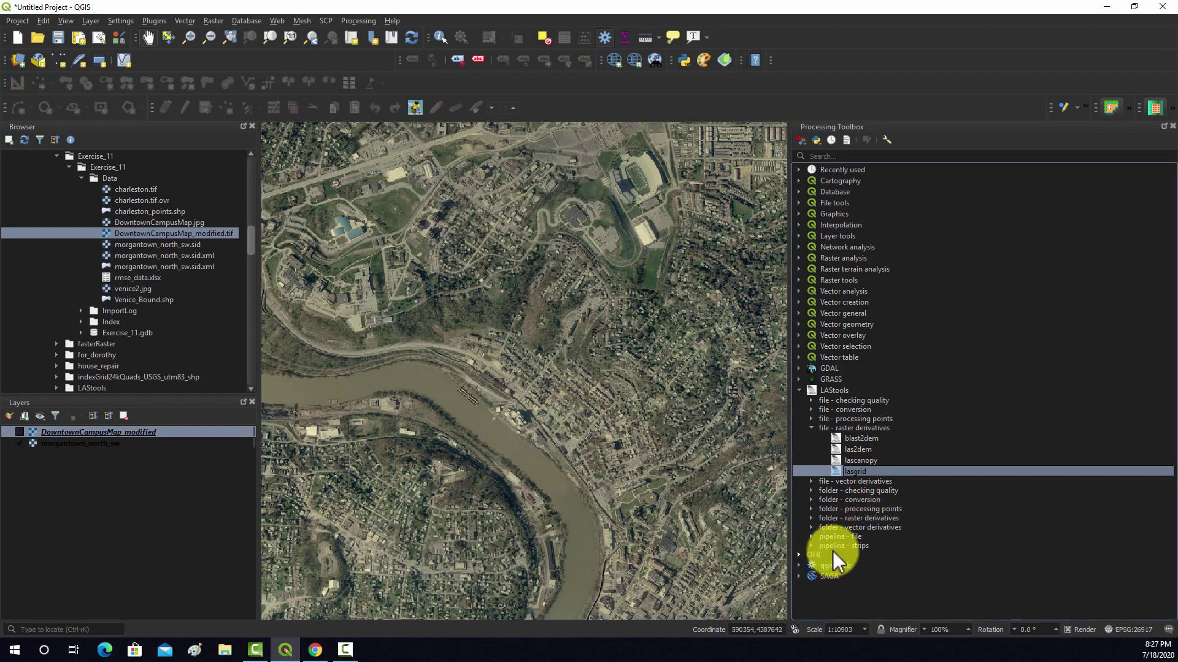
left_click(810, 519)
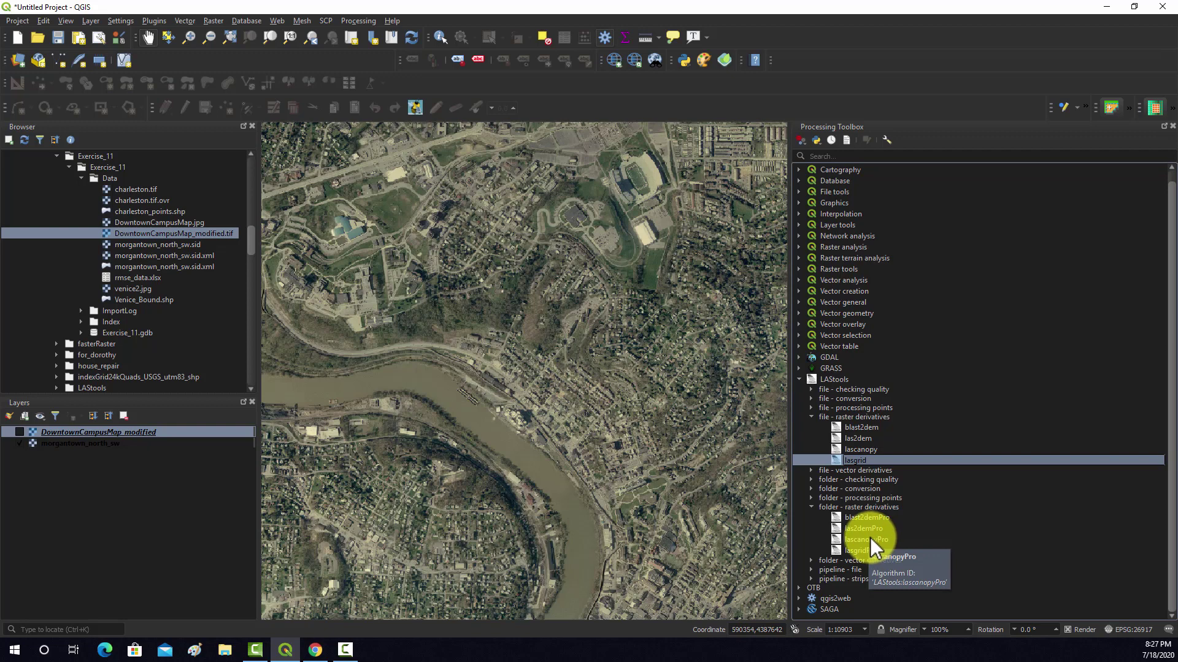
Step: Collapse 'file - raster derivatives' and the LAStools provider, then select the LAStools entry
left_click(809, 417)
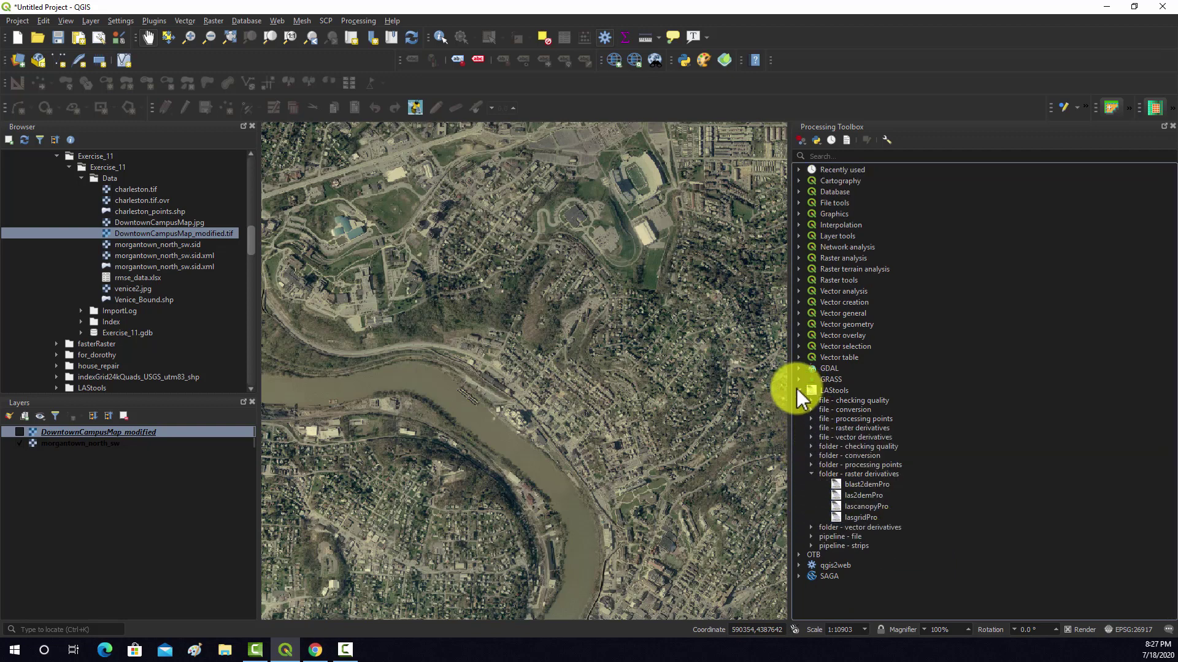
left_click(797, 391)
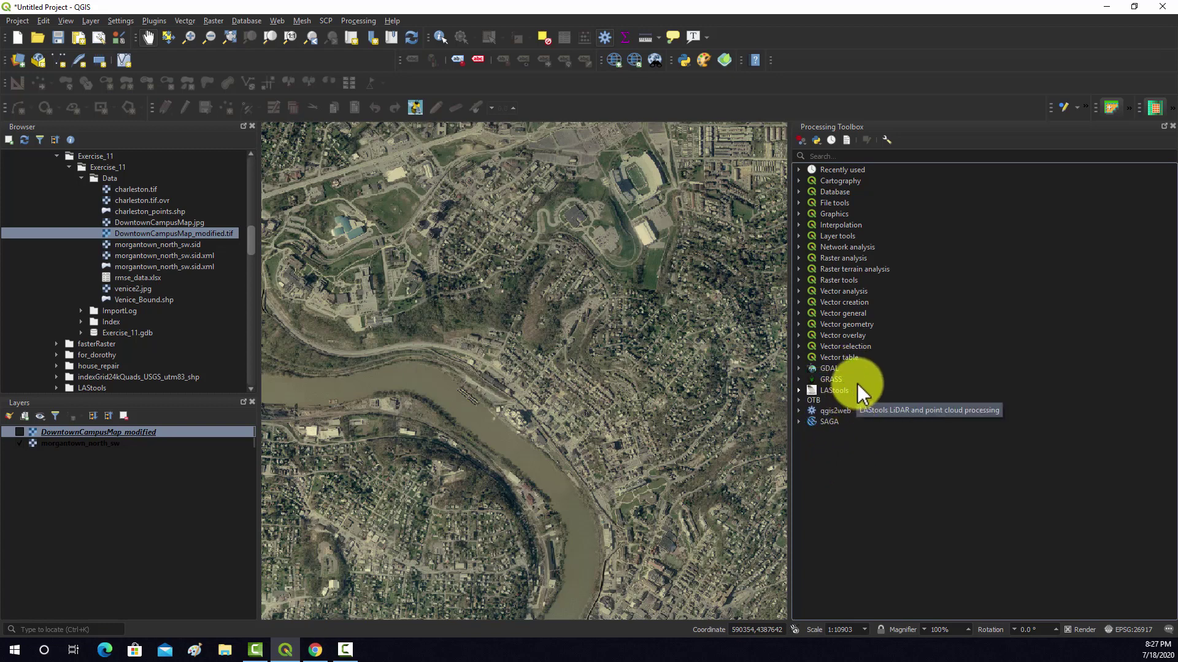
left_click(825, 391)
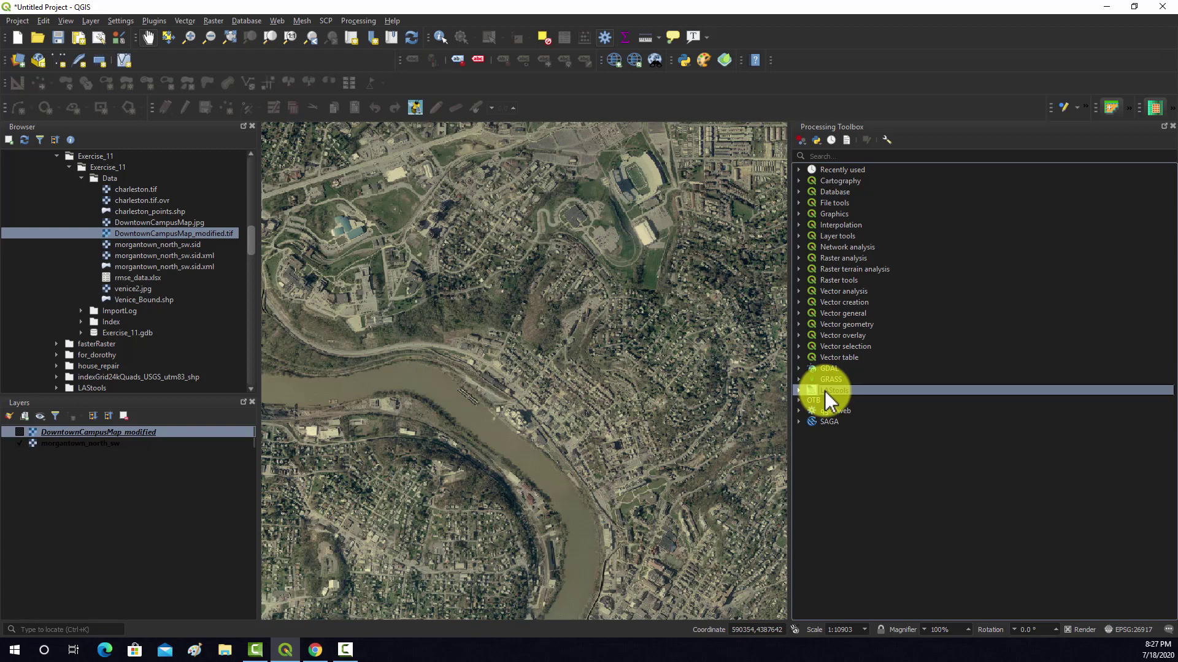